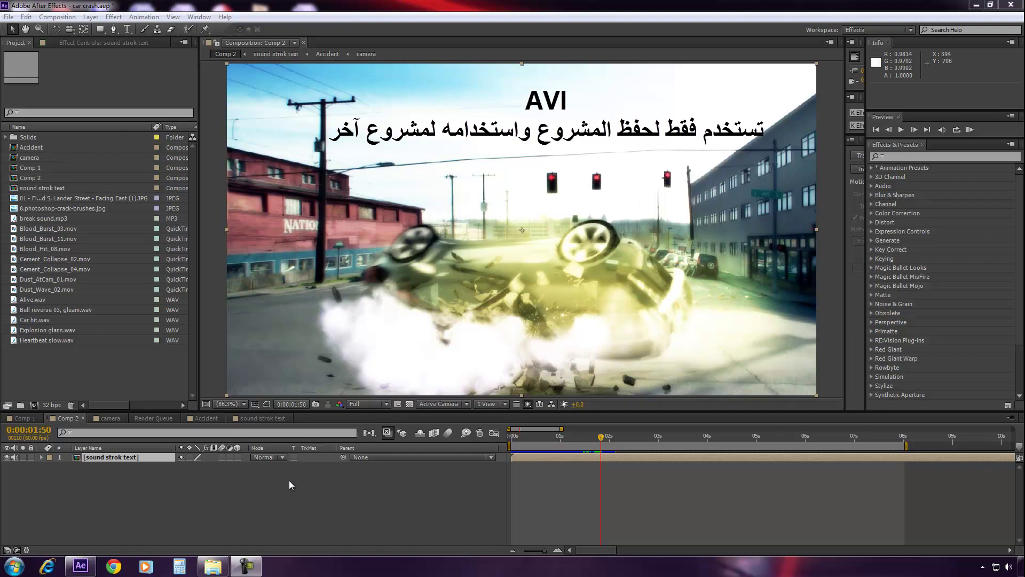
Switch to Windows Explorer to view the folder of exported car accident videos
left_click(212, 567)
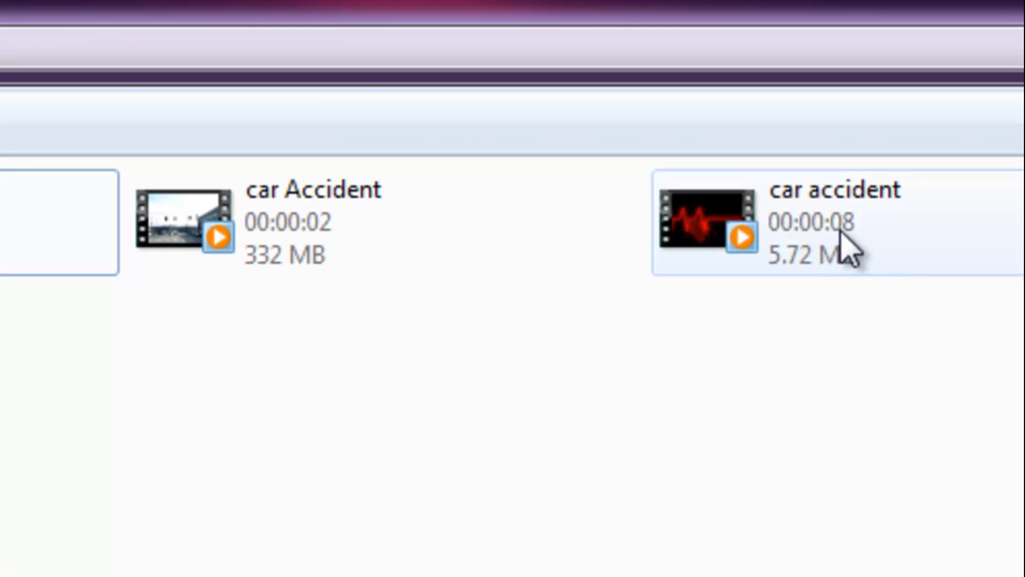
Compare the 332 MB and 5.72 MB car accident videos' sizes and lengths, then return to After Effects
mouse_move(846, 225)
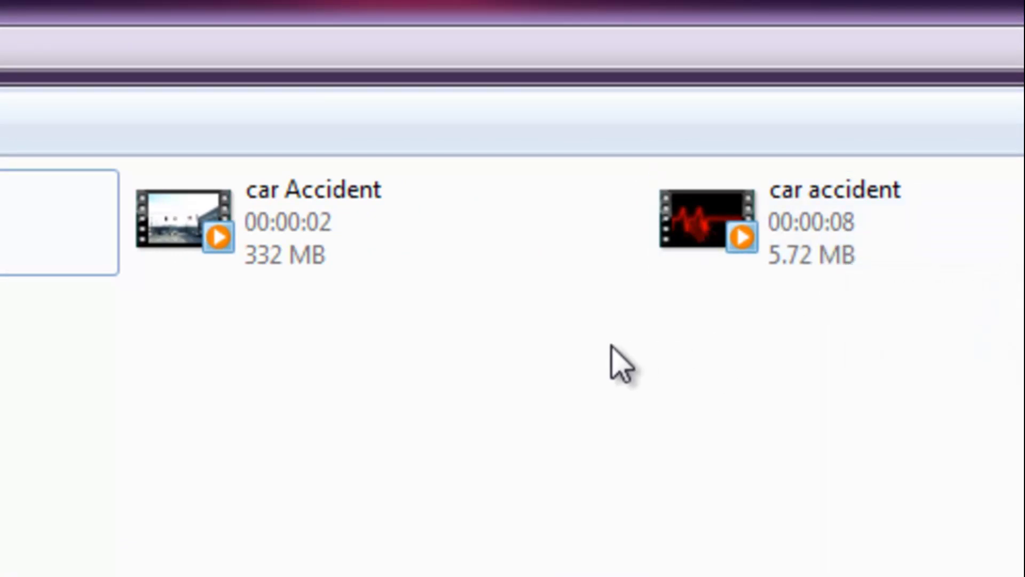
left_click(272, 232)
mouse_move(308, 247)
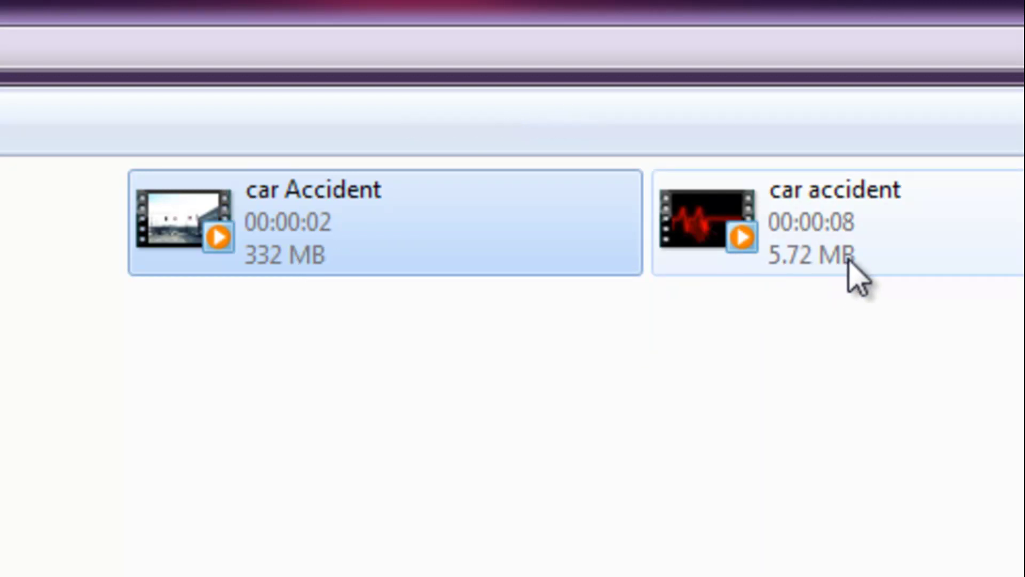
mouse_move(838, 261)
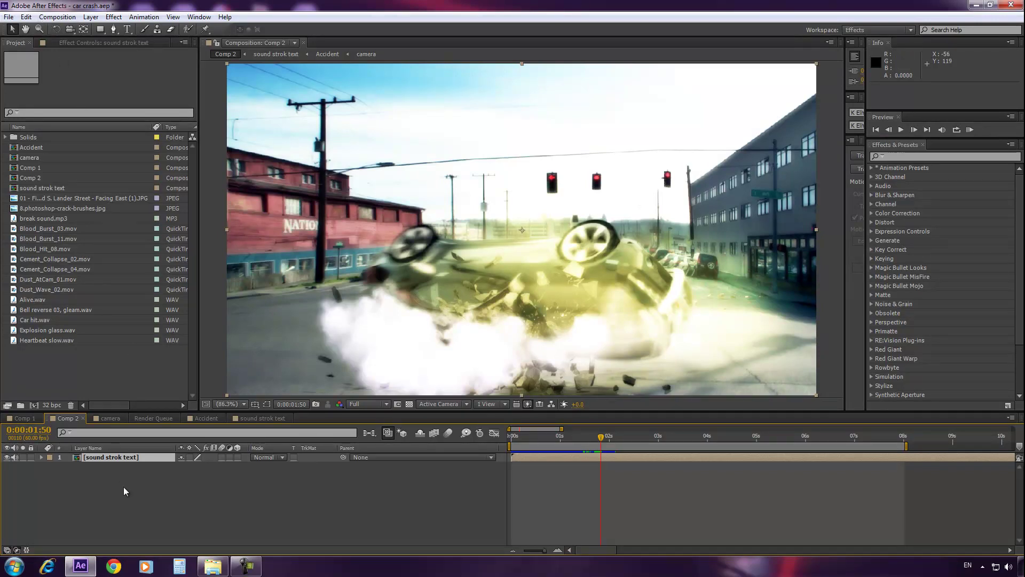
Add Comp 2 to the Render Queue and delete the older duplicate Comp 2 render item
left_click(299, 483)
left_click(541, 459)
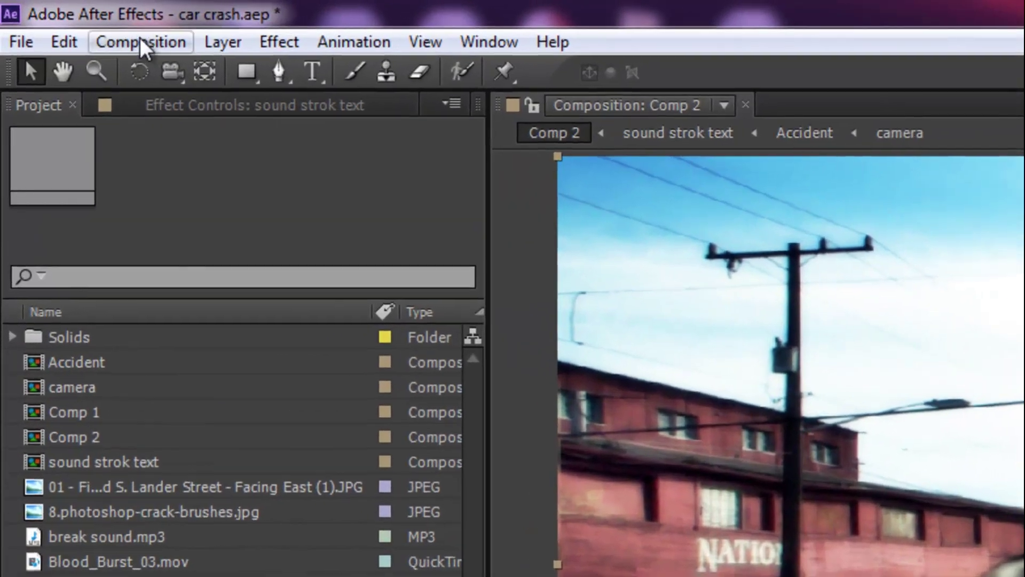
left_click(58, 16)
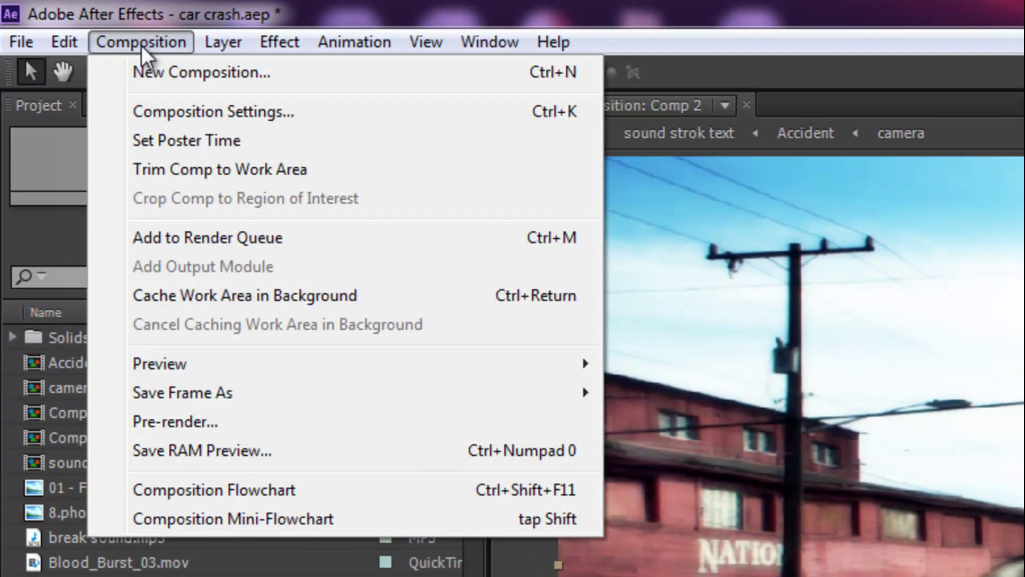
left_click(194, 235)
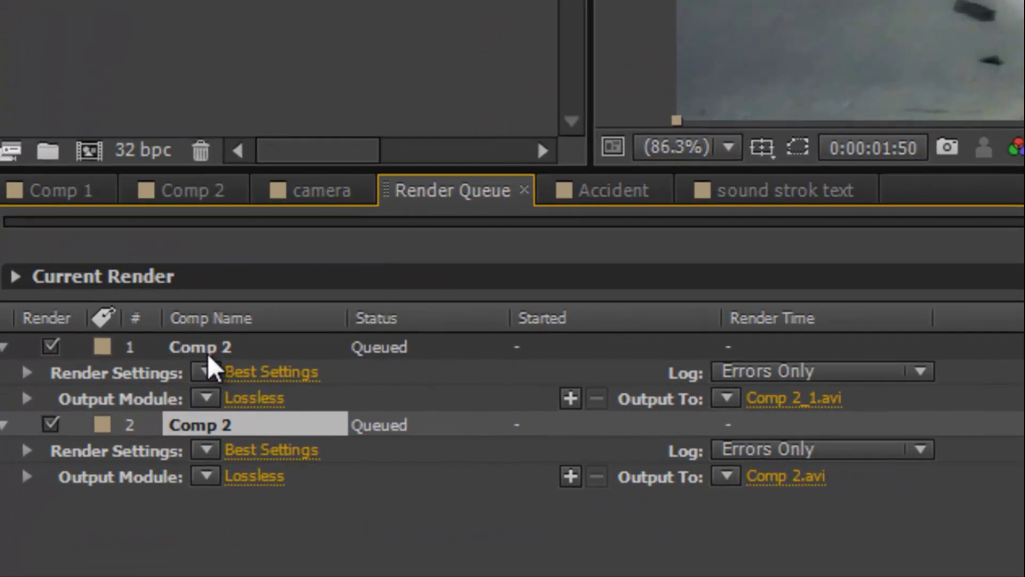
left_click(211, 348)
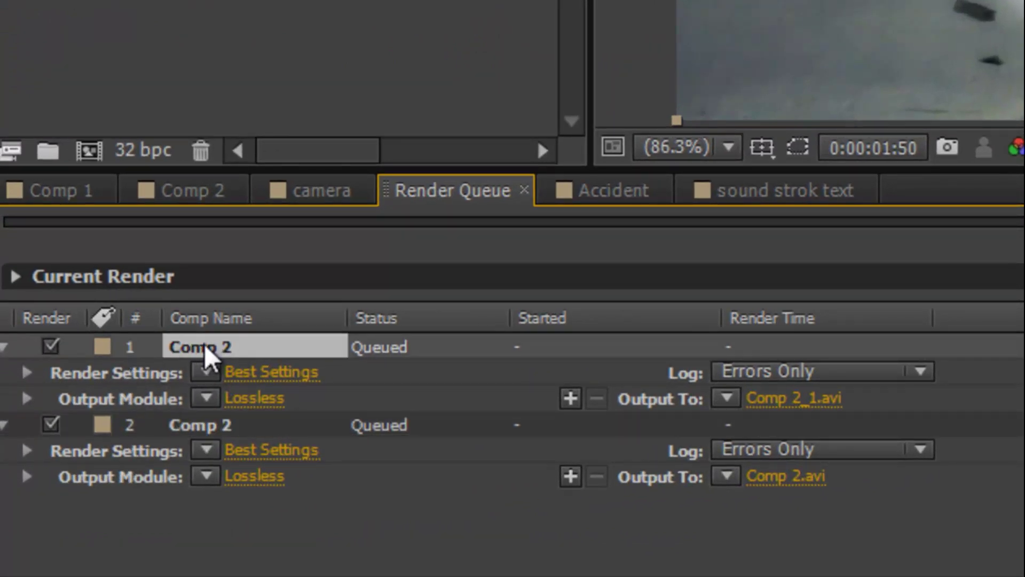
key("Delete")
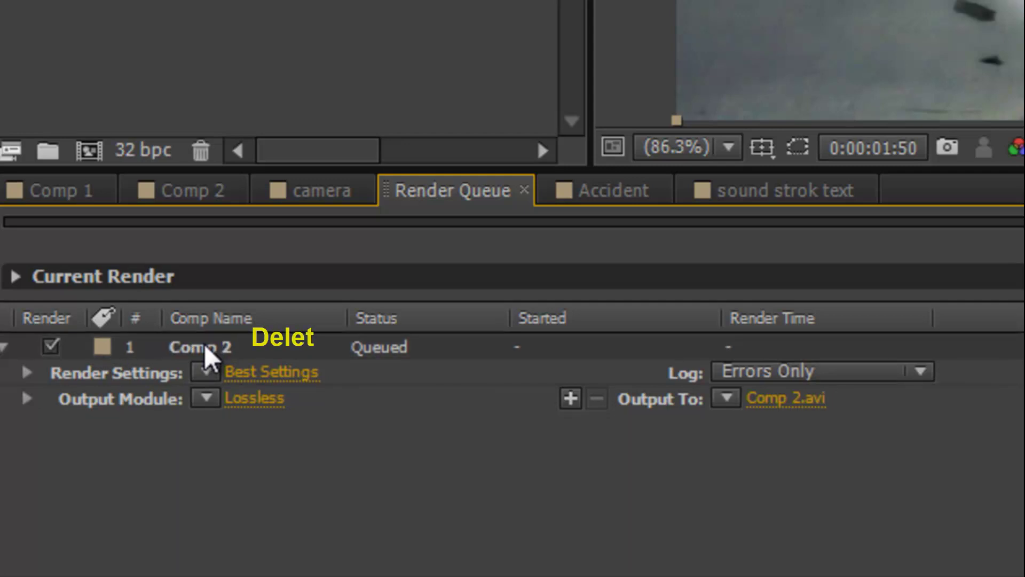
left_click(211, 345)
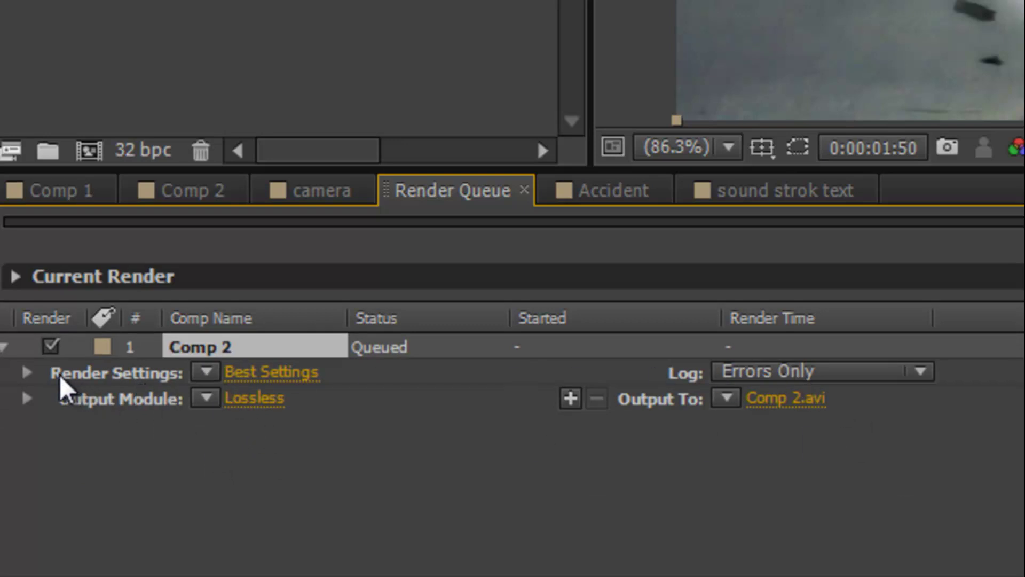
left_click(266, 376)
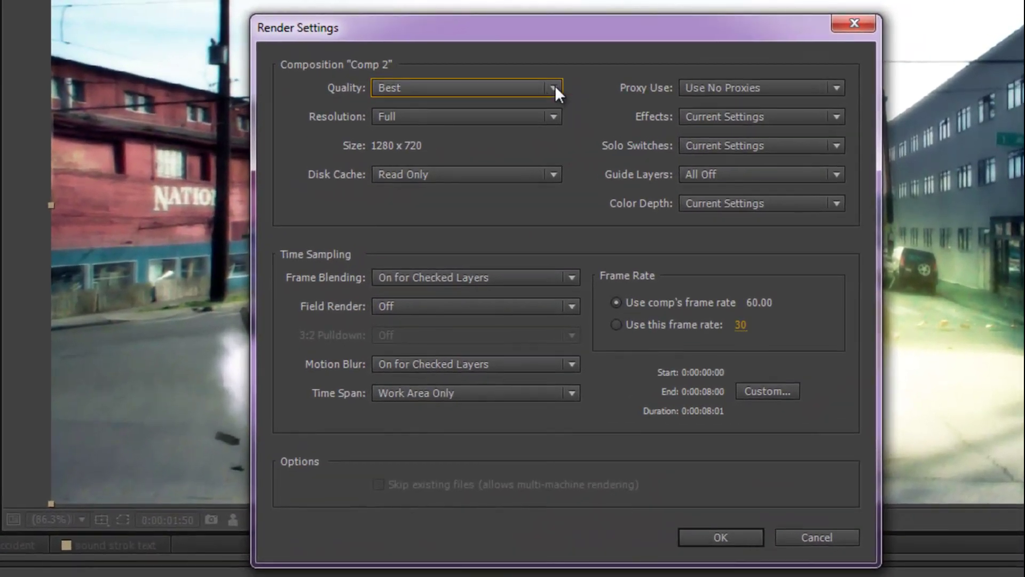
left_click(555, 88)
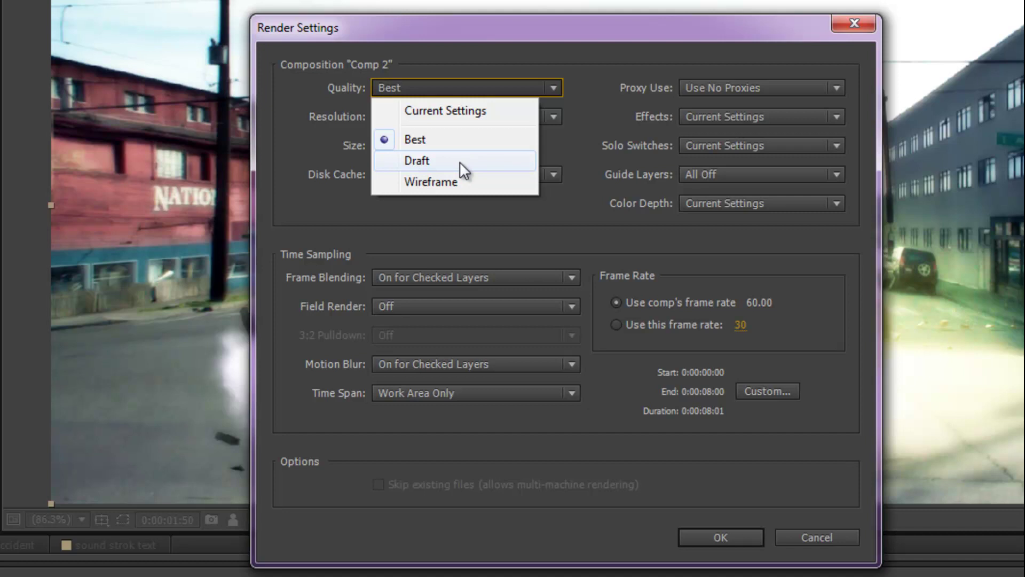
left_click(440, 140)
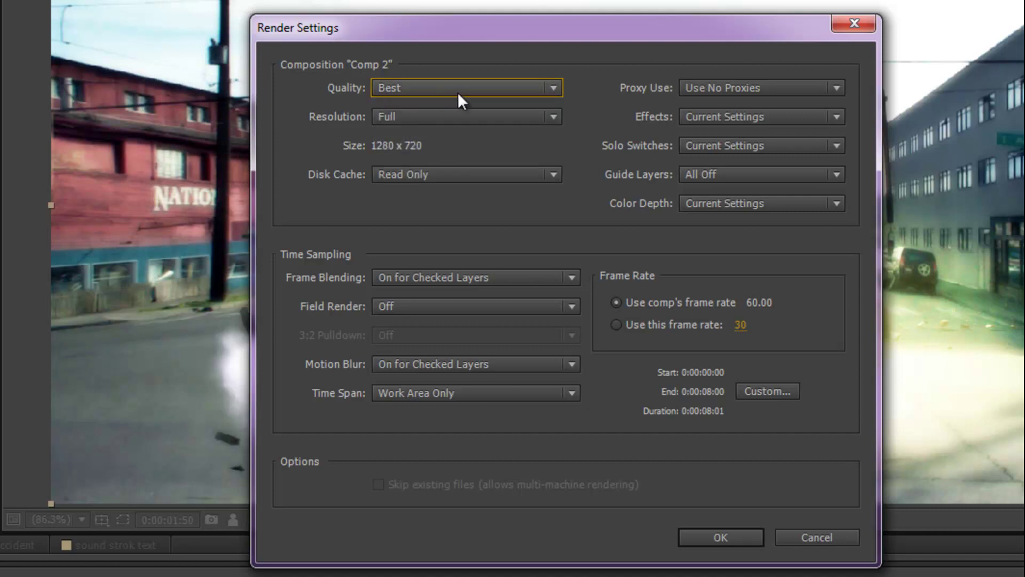
left_click(399, 114)
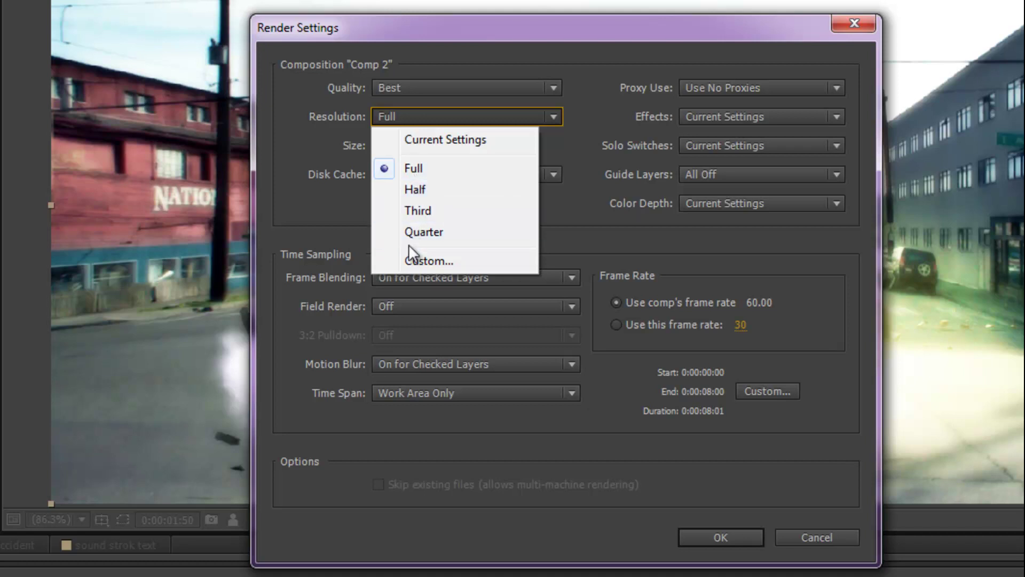
left_click(810, 536)
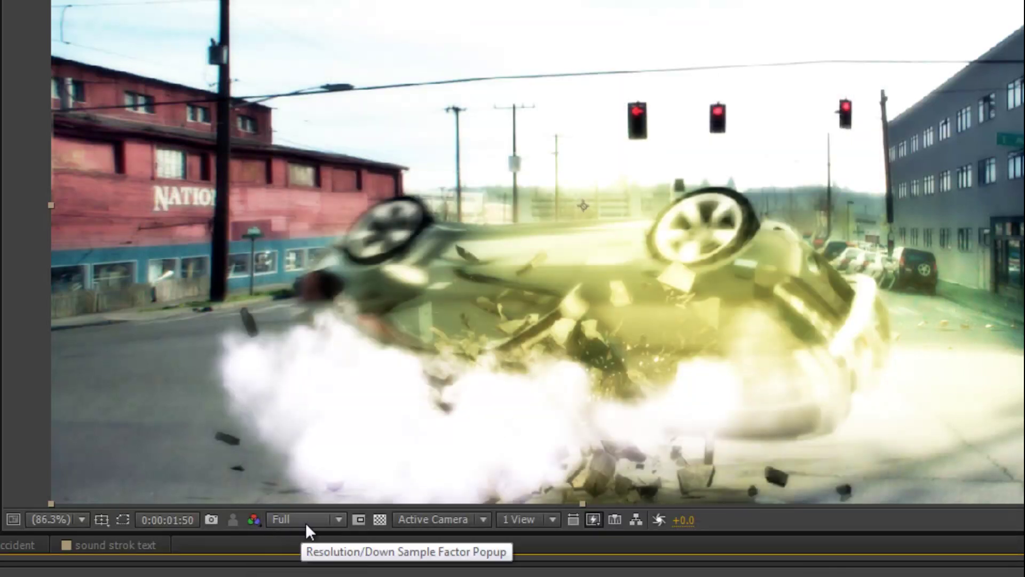
Change the Comp 2 viewer's preview resolution from Full to Quarter
left_click(340, 516)
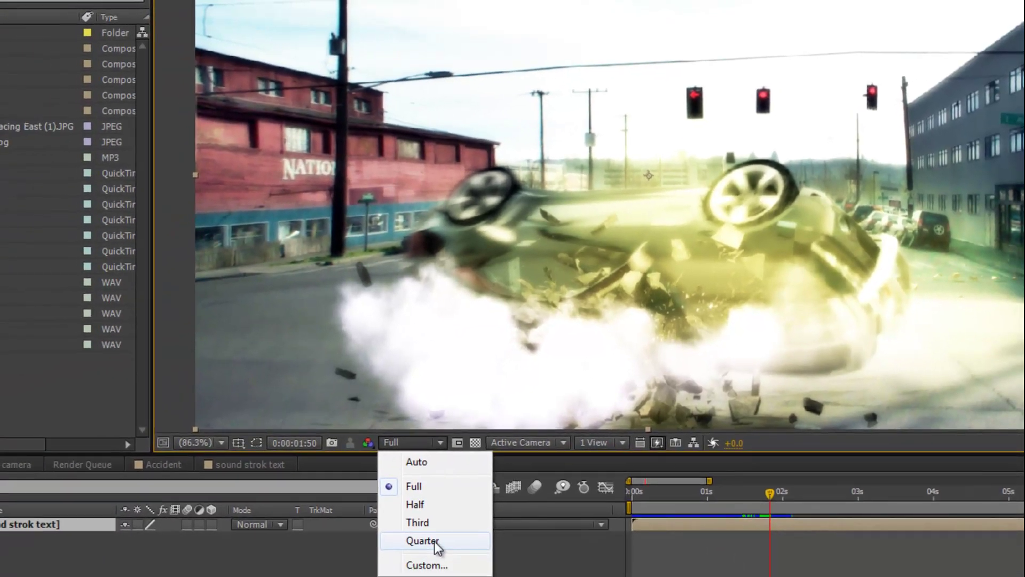
left_click(404, 564)
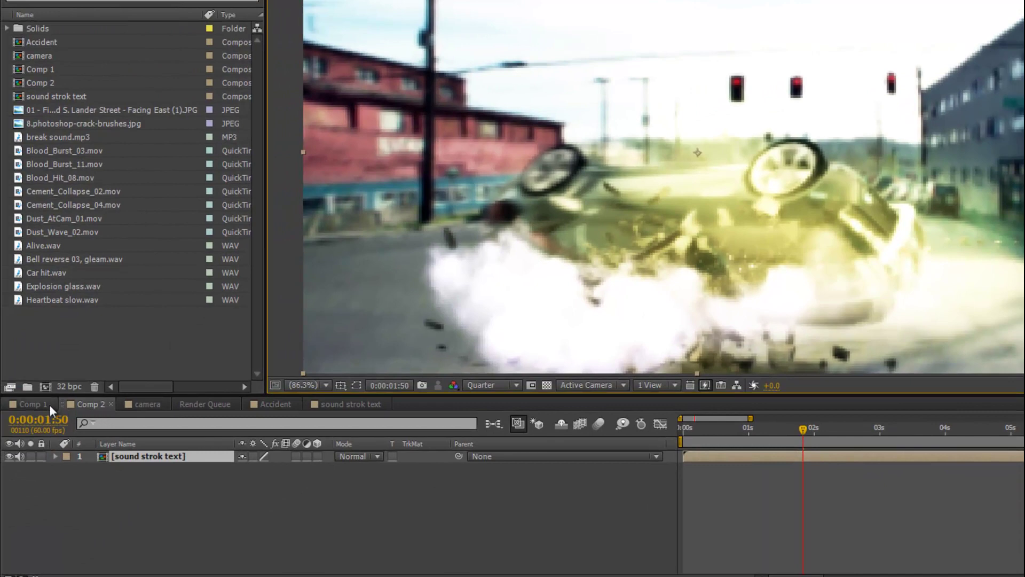
In Comp 2's Best Settings render settings, keep Quality at Best and adjust the Resolution
left_click(195, 403)
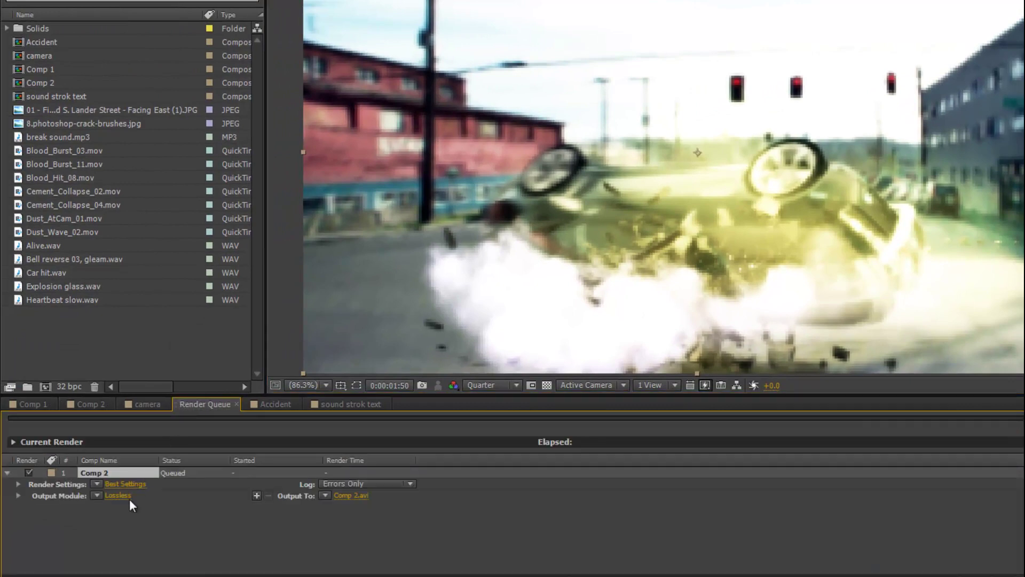
left_click(121, 483)
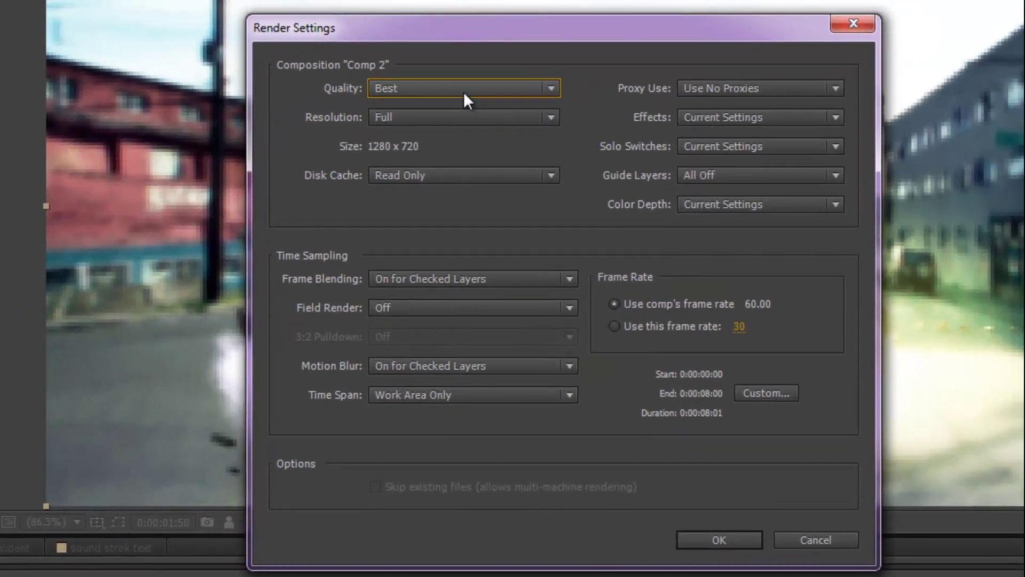
left_click(613, 67)
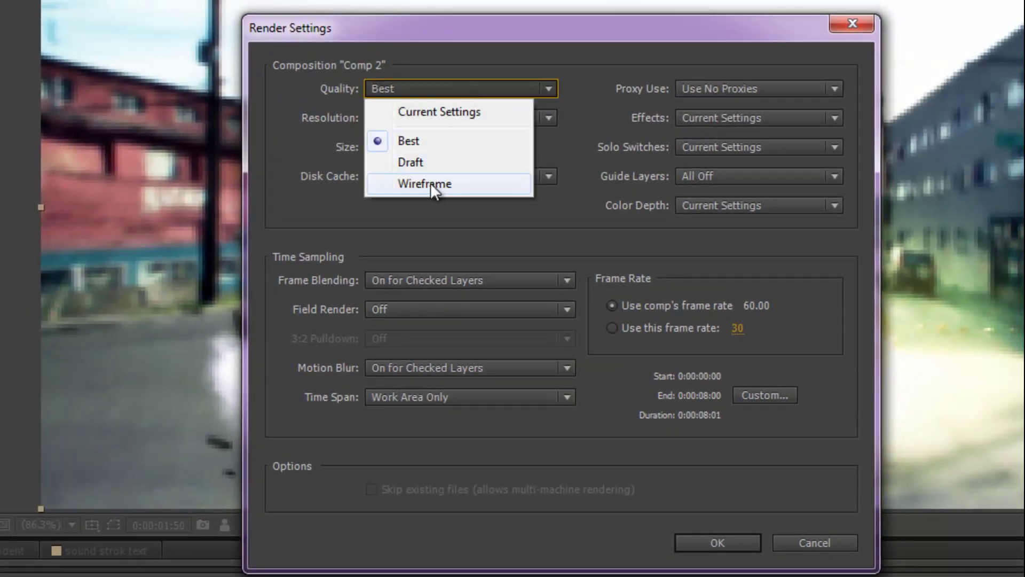
left_click(420, 142)
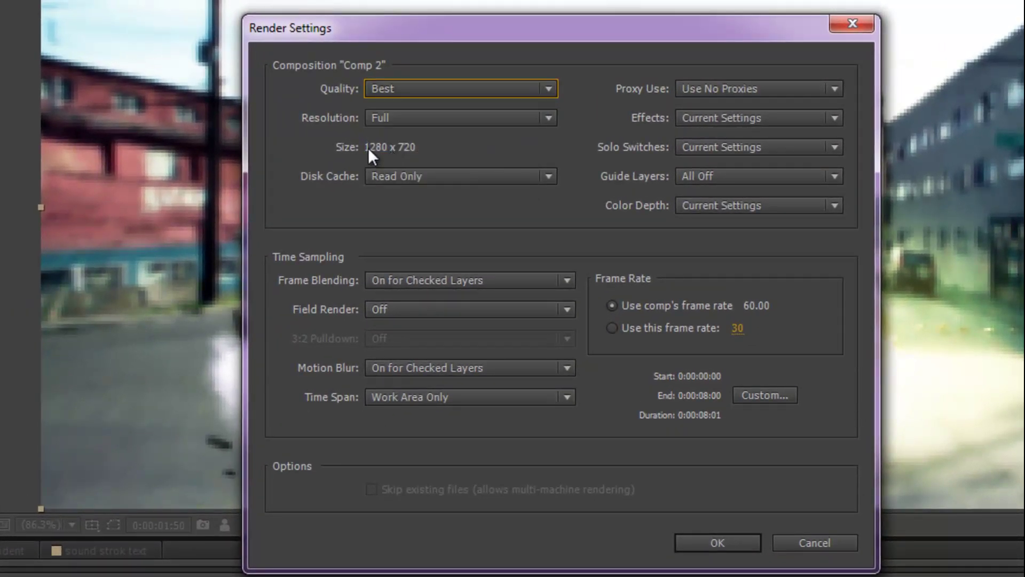
left_click(384, 115)
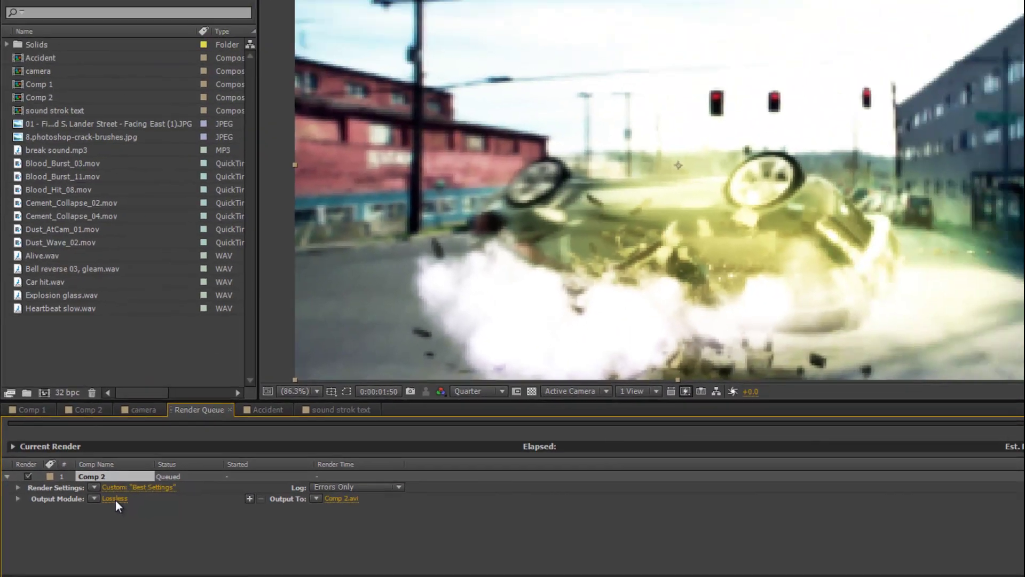
Open Comp 2's Lossless output module settings and show the available output formats
left_click(111, 500)
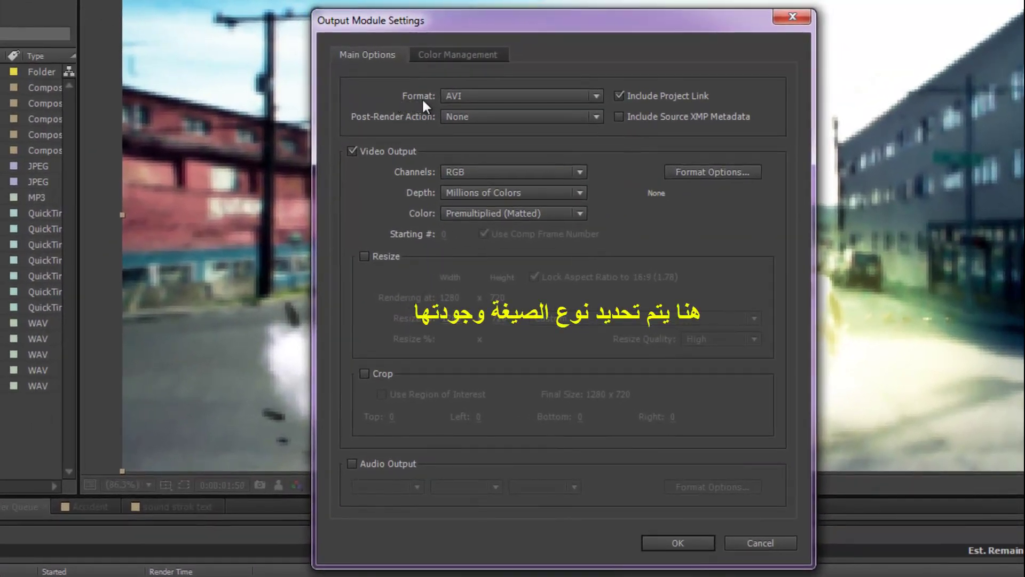
left_click(596, 94)
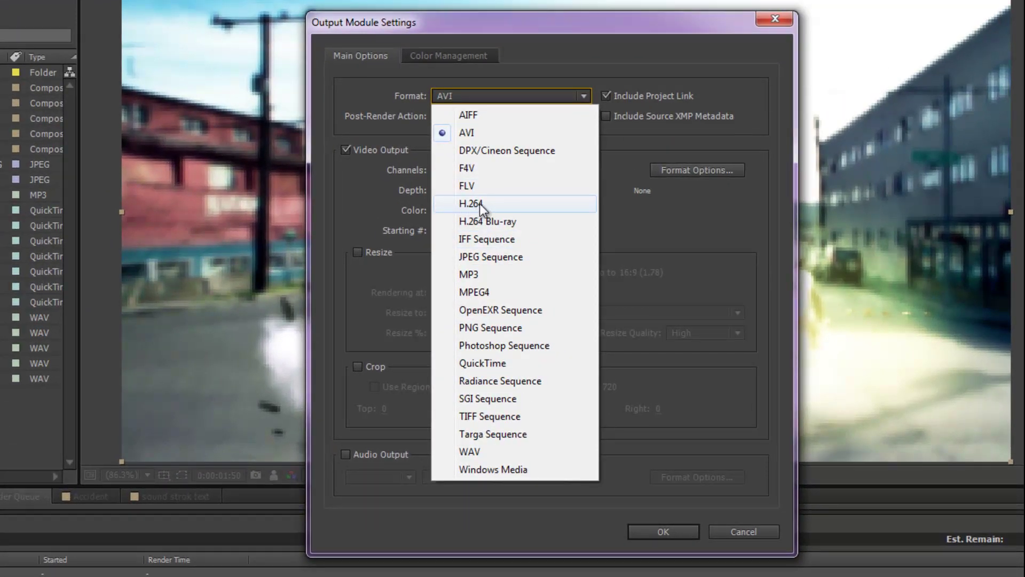
Set the output format to H.264 and enable 48 kHz stereo audio output
left_click(480, 203)
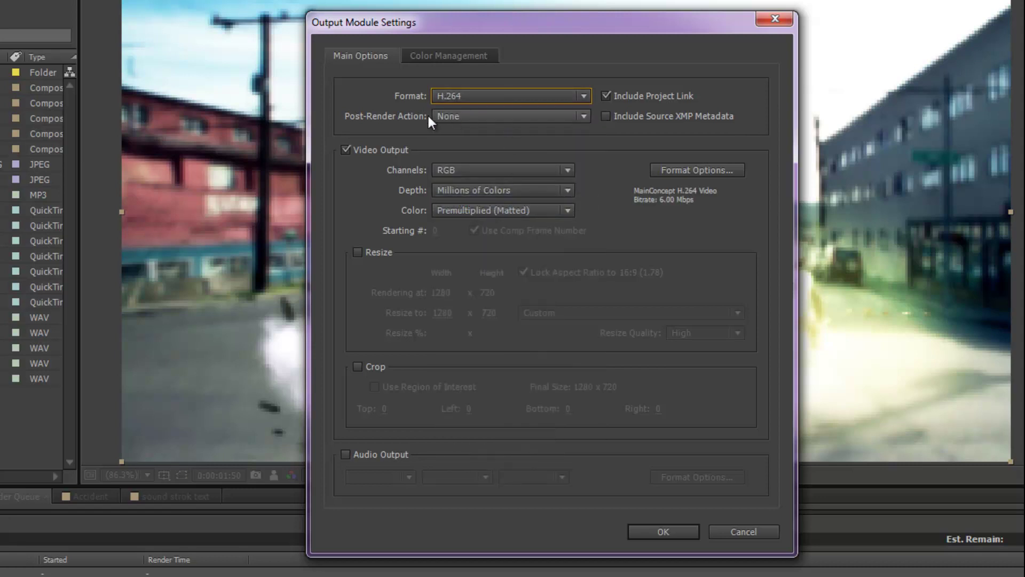
left_click(345, 454)
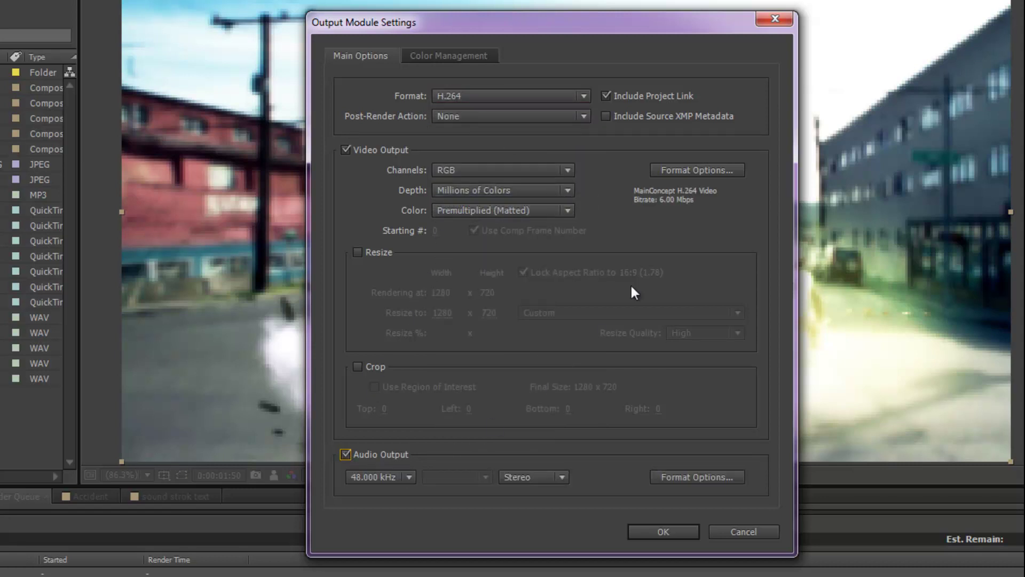
left_click(674, 170)
Set the H.264 level to 3.1 and confirm the codec options
left_click(549, 164)
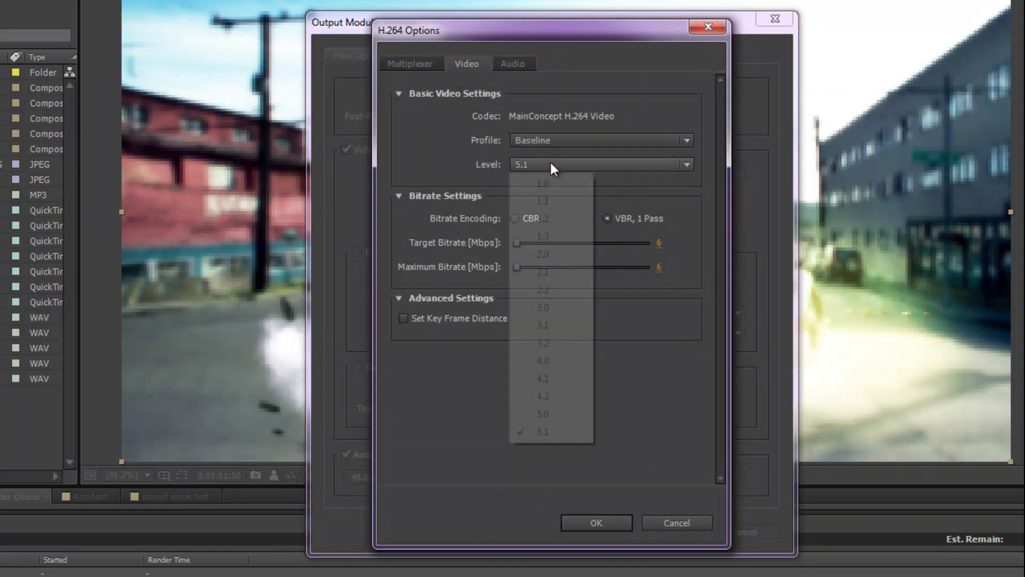
left_click(549, 324)
left_click(593, 522)
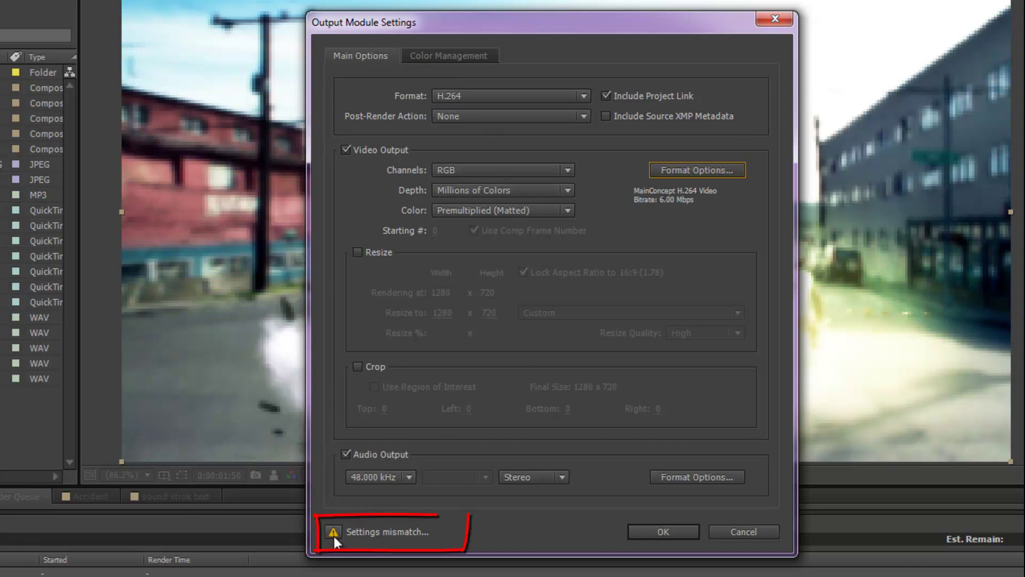
Read and dismiss the frame-rate mismatch warning (frame rate adjusted to 29.97 fps)
mouse_move(336, 530)
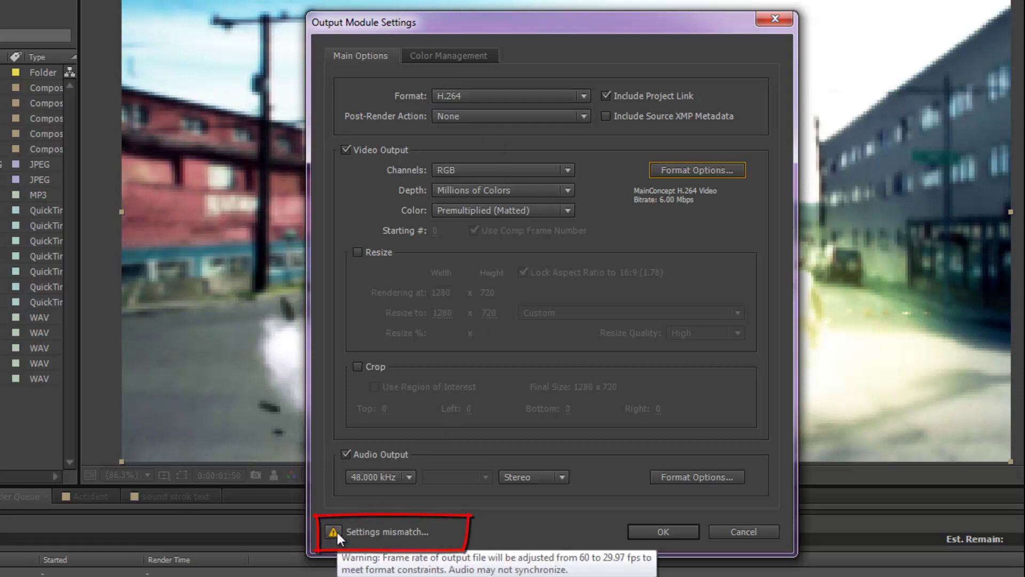
left_click(338, 532)
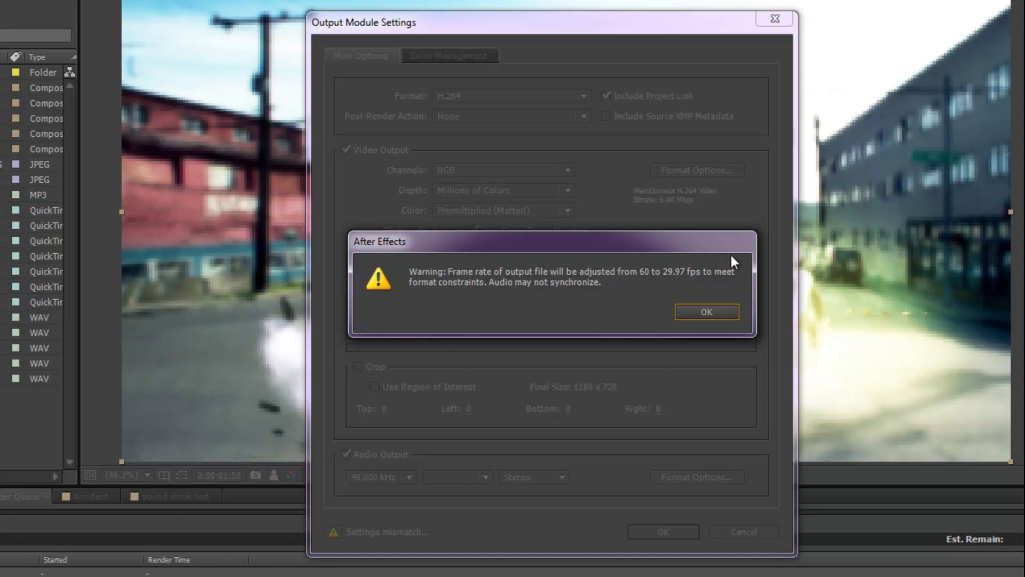
left_click(715, 312)
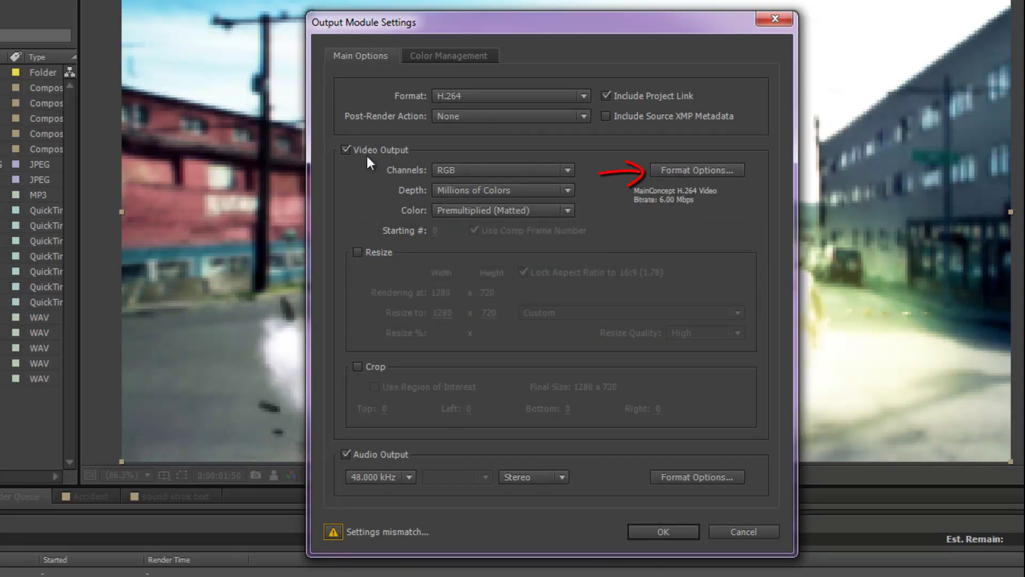
Change the H.264 level to 5.1, confirm, and reopen the H.264 Options
left_click(690, 170)
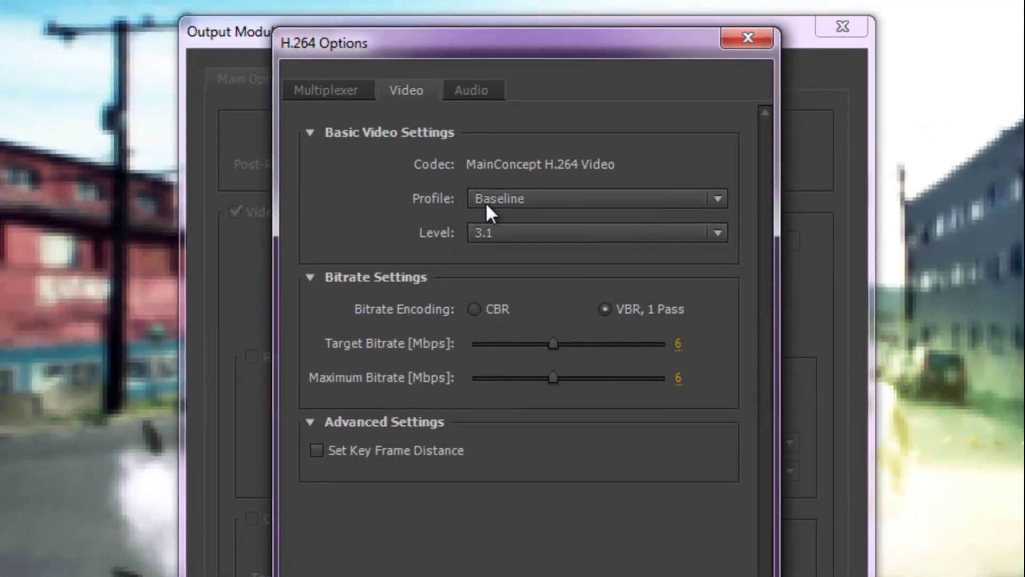
mouse_move(507, 207)
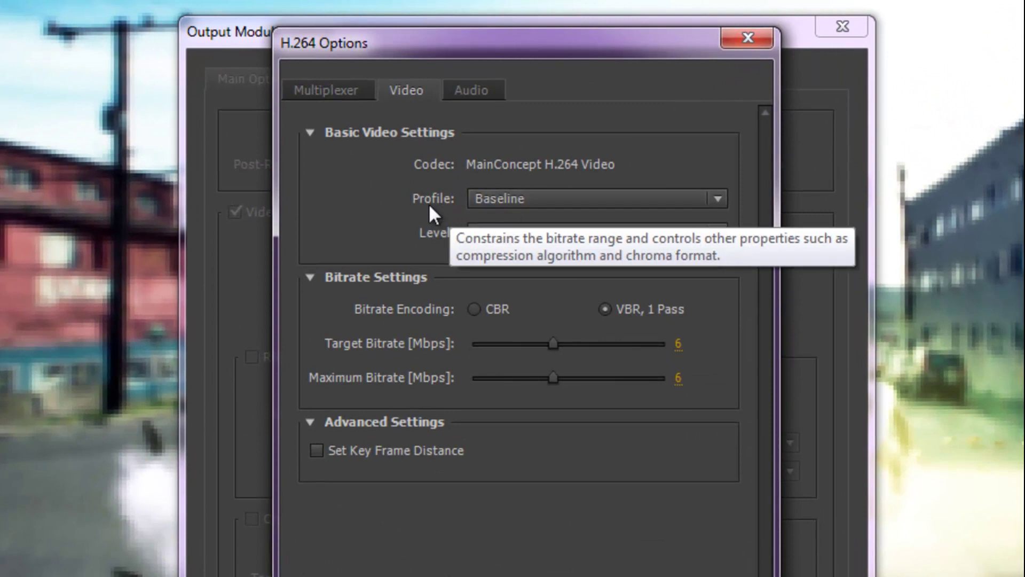
mouse_move(426, 238)
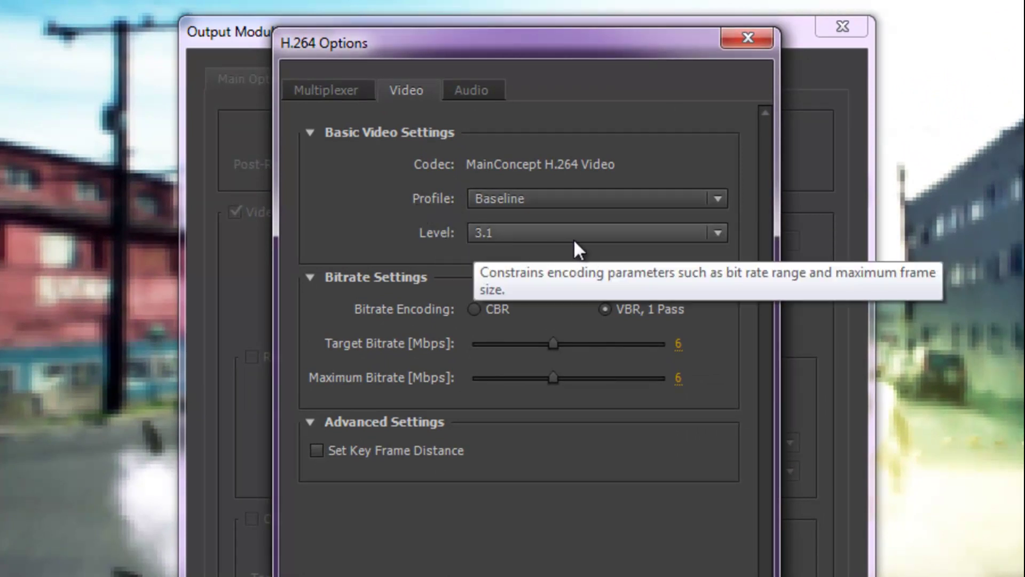
left_click(504, 233)
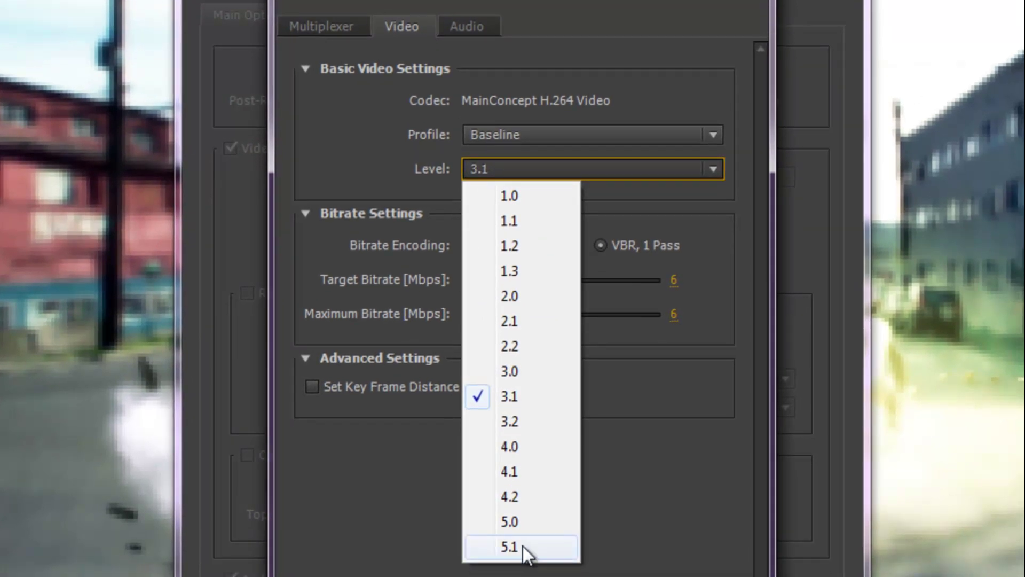
left_click(523, 546)
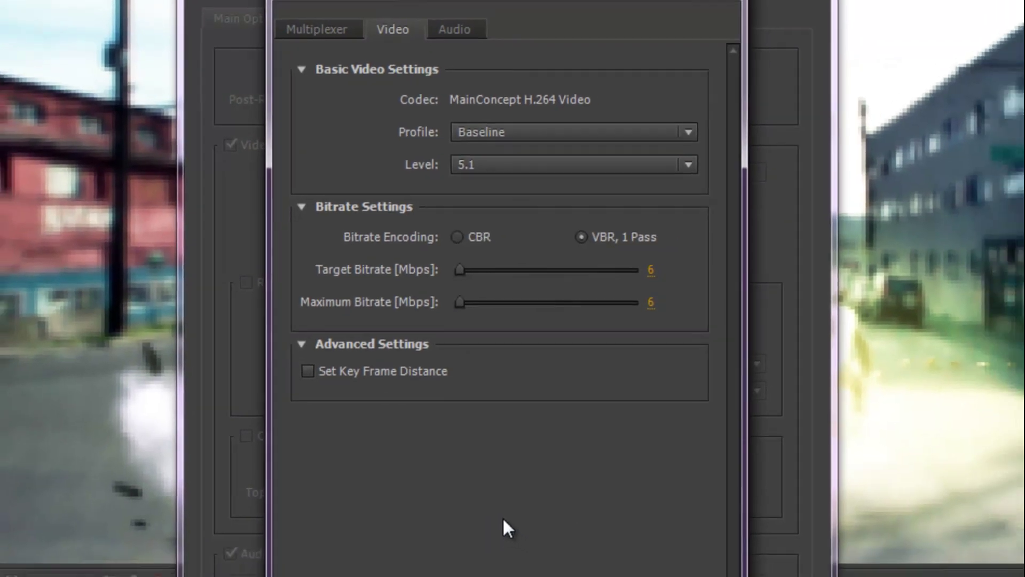
left_click(502, 539)
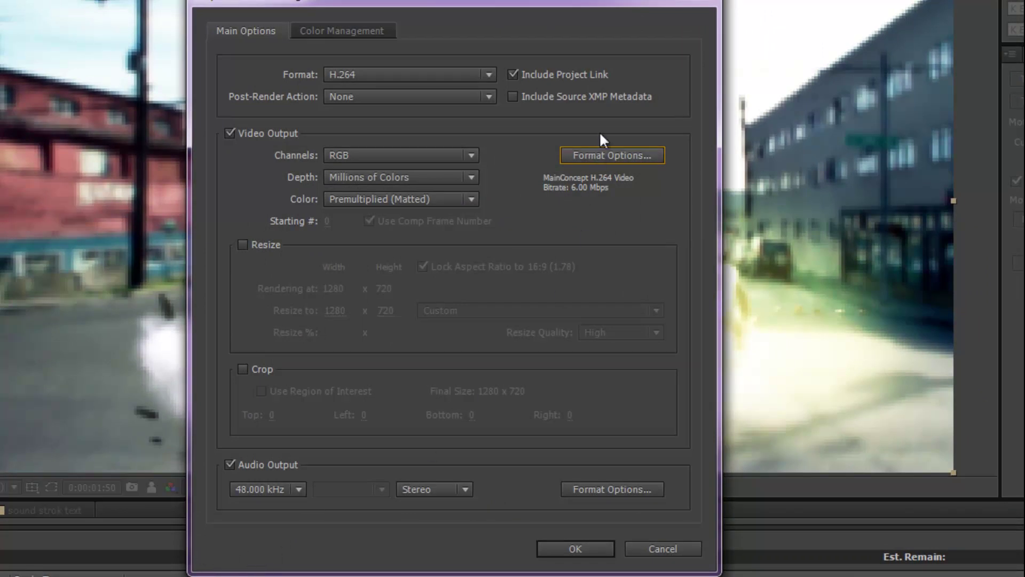
left_click(591, 156)
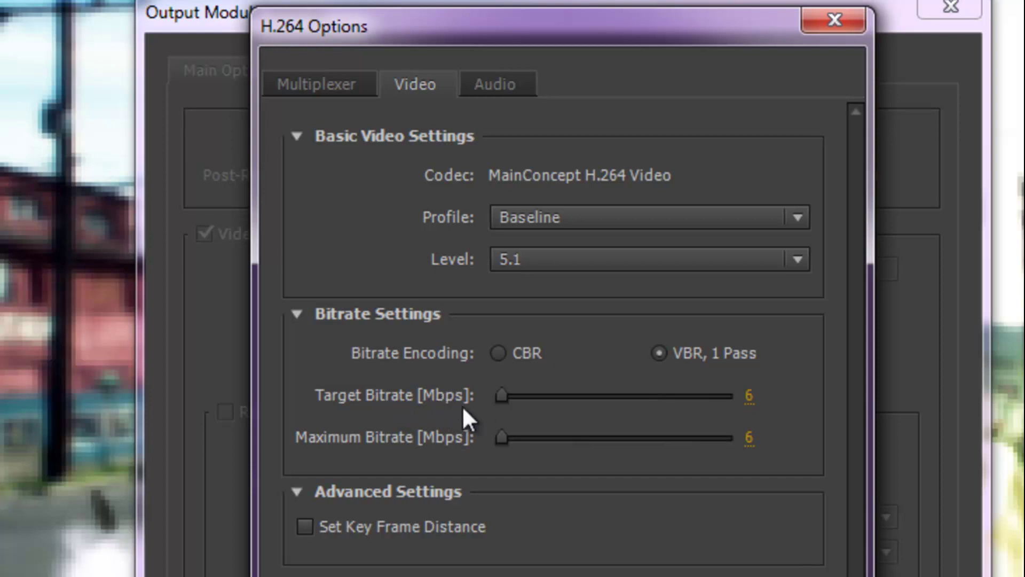
Set the H.264 target bitrate to 8 Mbps
left_click_drag(502, 396, 743, 404)
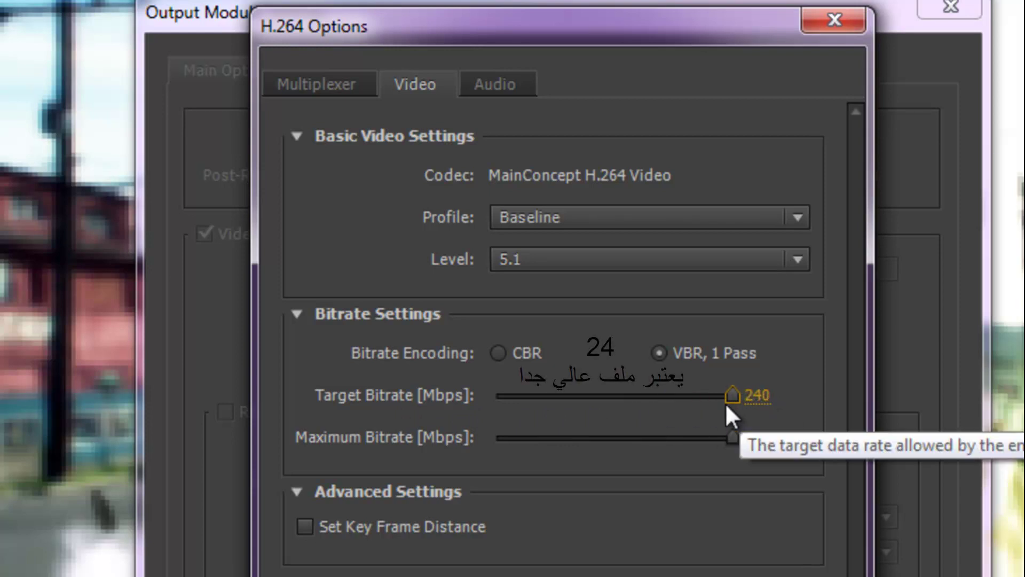
left_click_drag(729, 401, 523, 402)
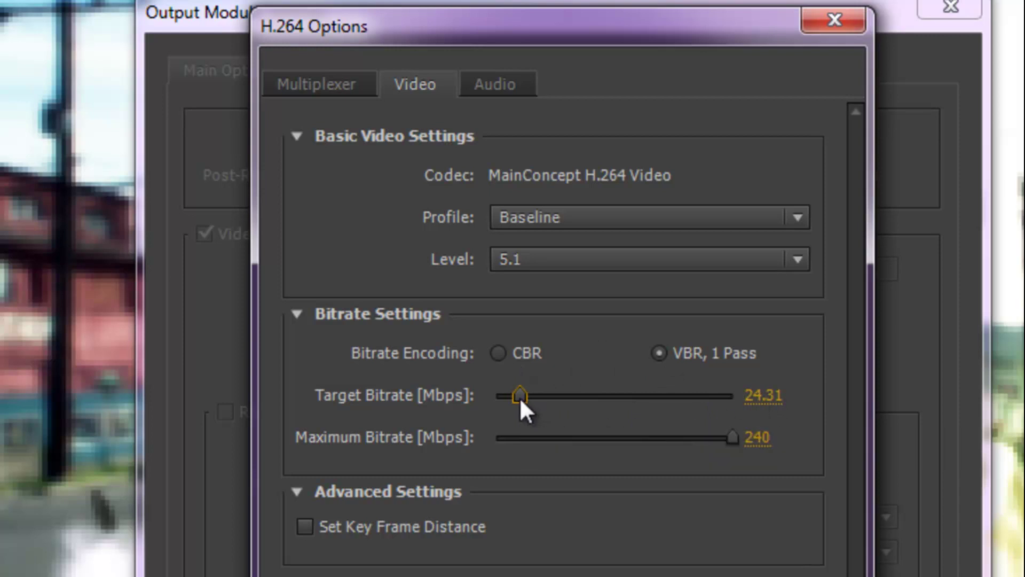
left_click_drag(520, 398, 509, 400)
left_click(762, 397)
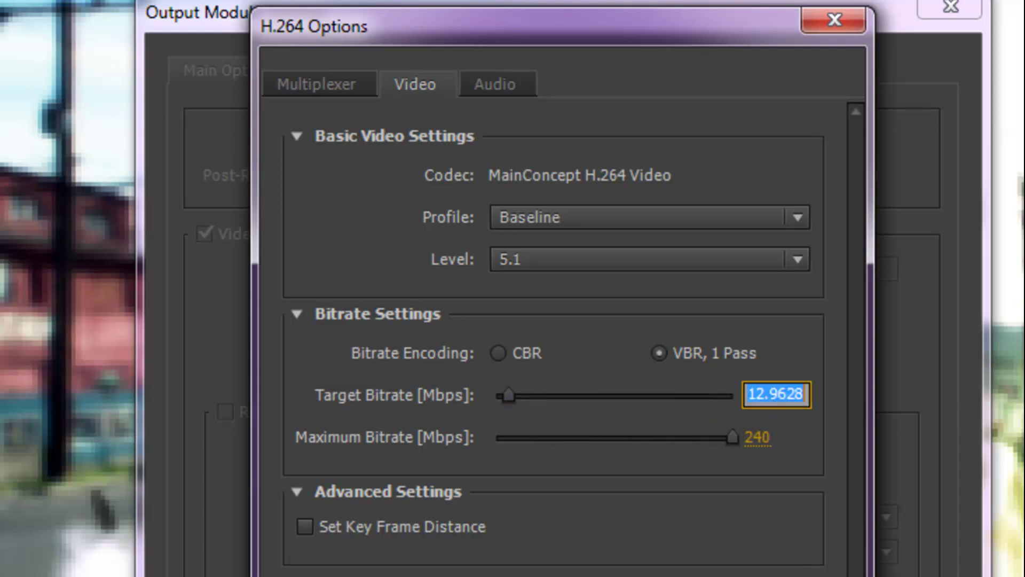
type("12")
key("Return")
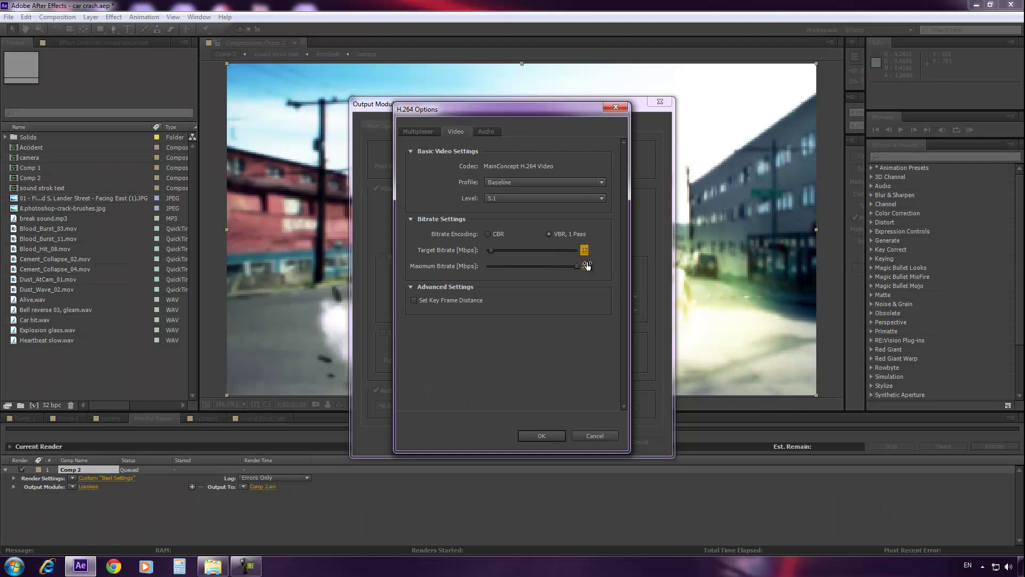
left_click(585, 250)
type("8")
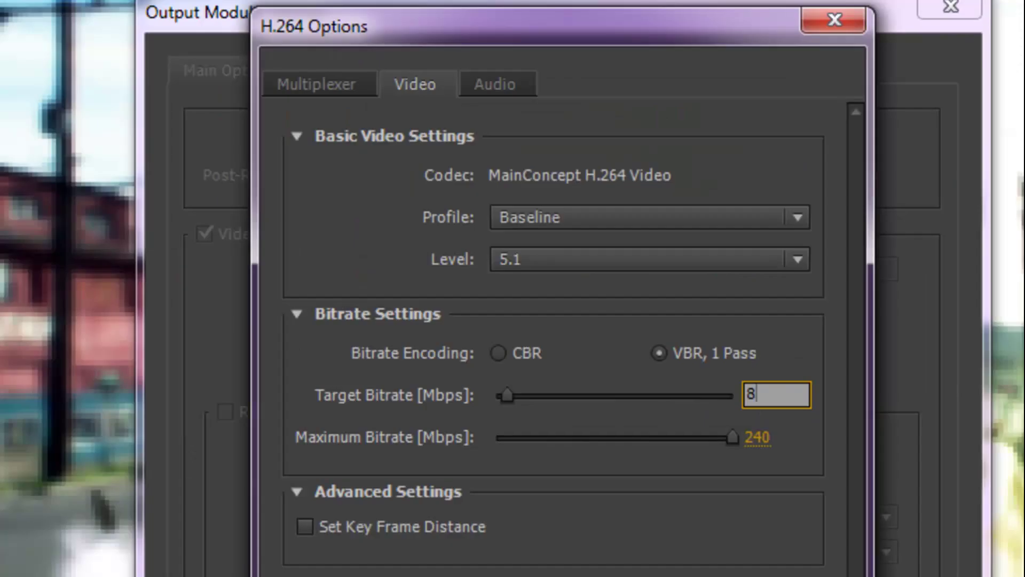
key("Return")
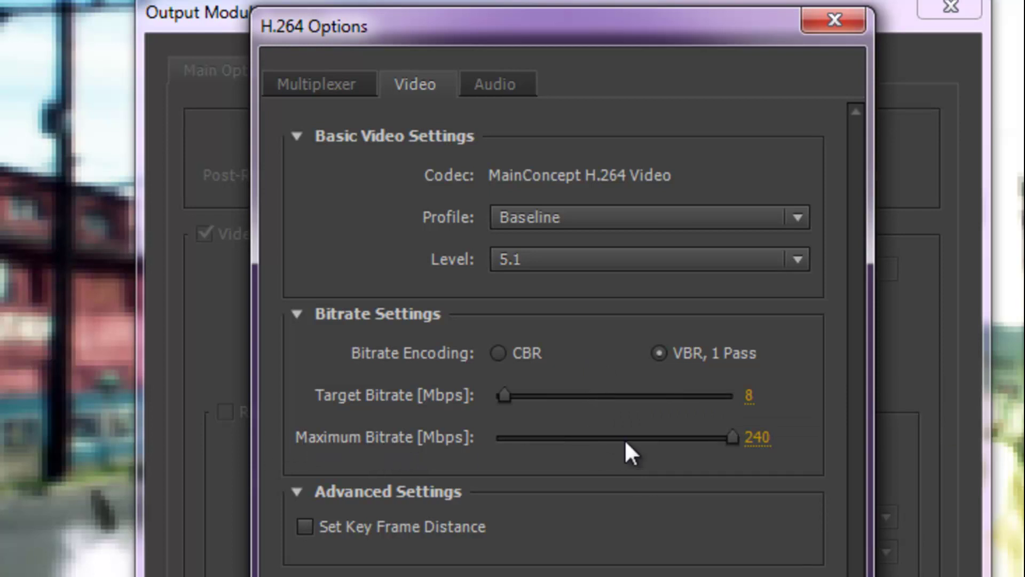
Set the maximum bitrate to 8 Mbps and confirm the H.264 options
left_click(754, 437)
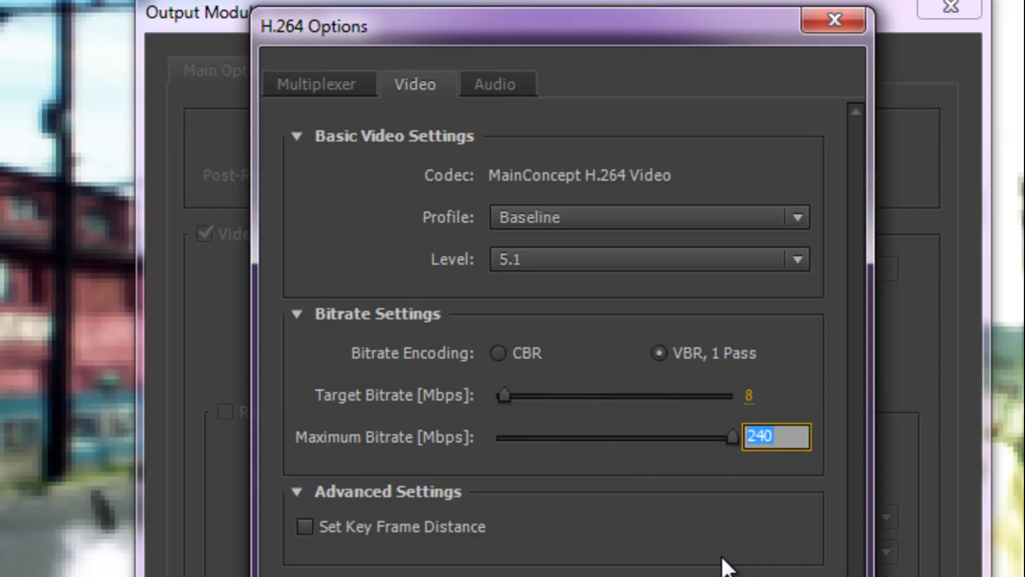
type("8")
key("Return")
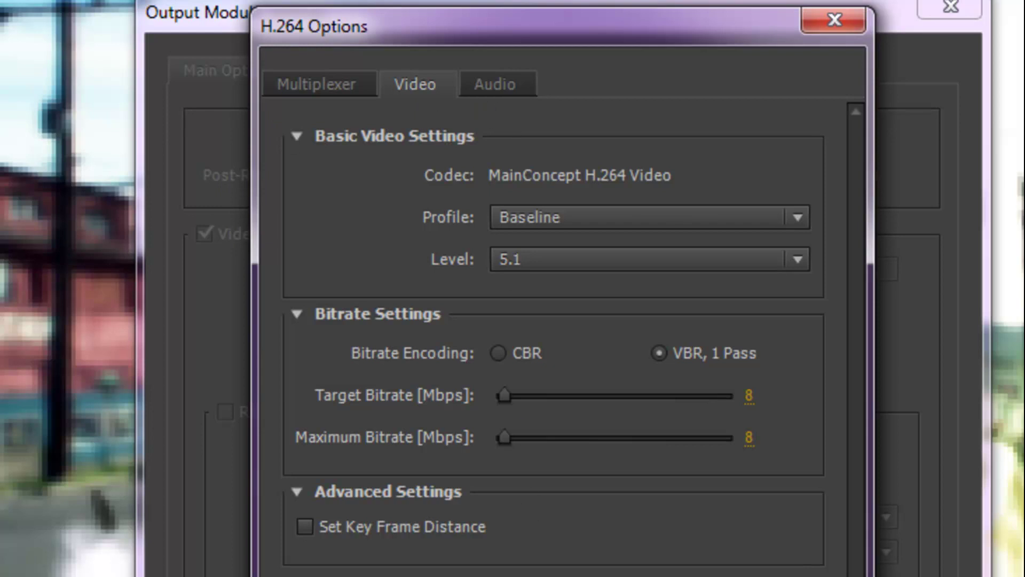
key("Return")
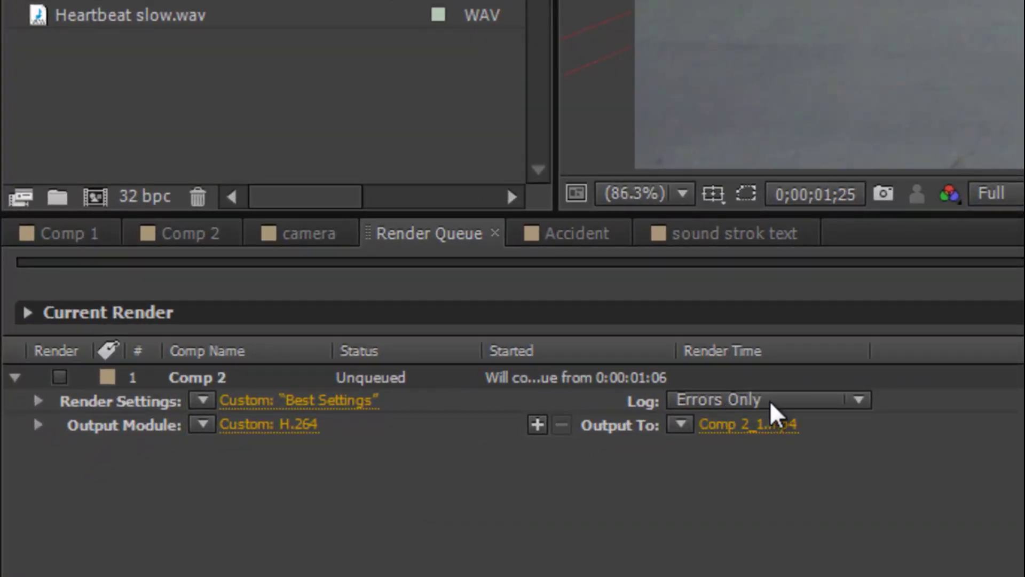
Keep the render log at Errors Only and open the Output To save destination
left_click(854, 405)
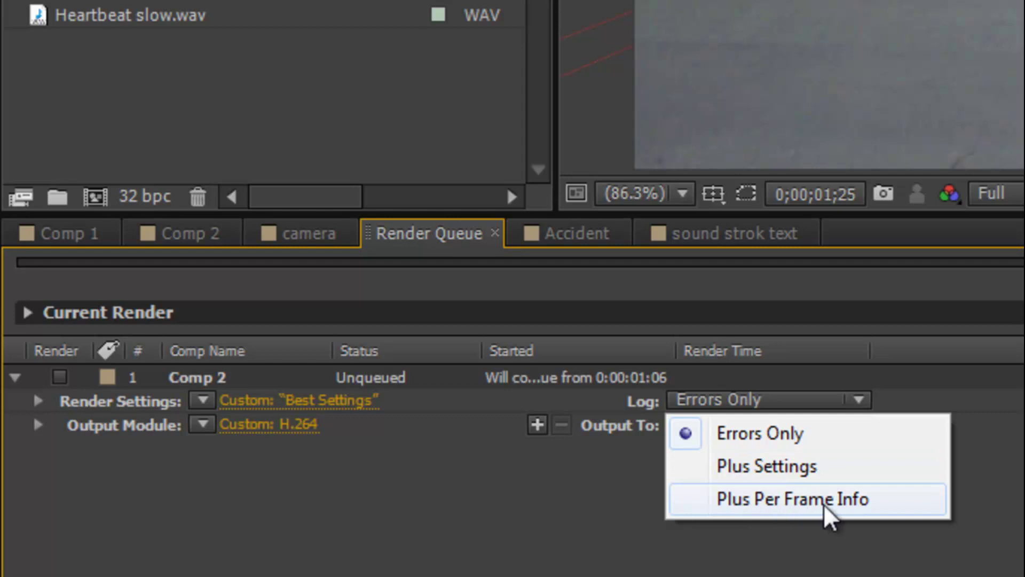
left_click(558, 504)
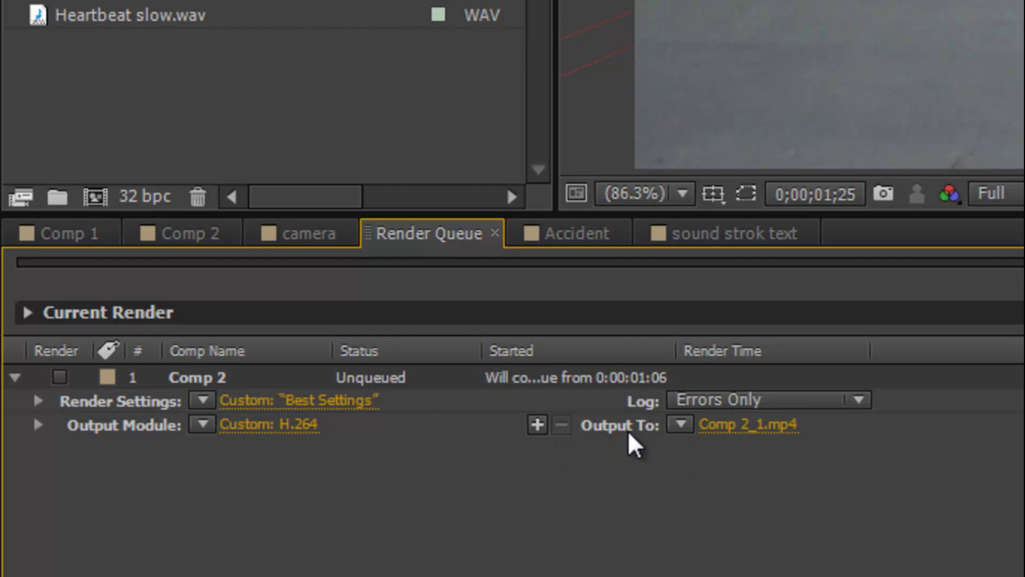
left_click(741, 426)
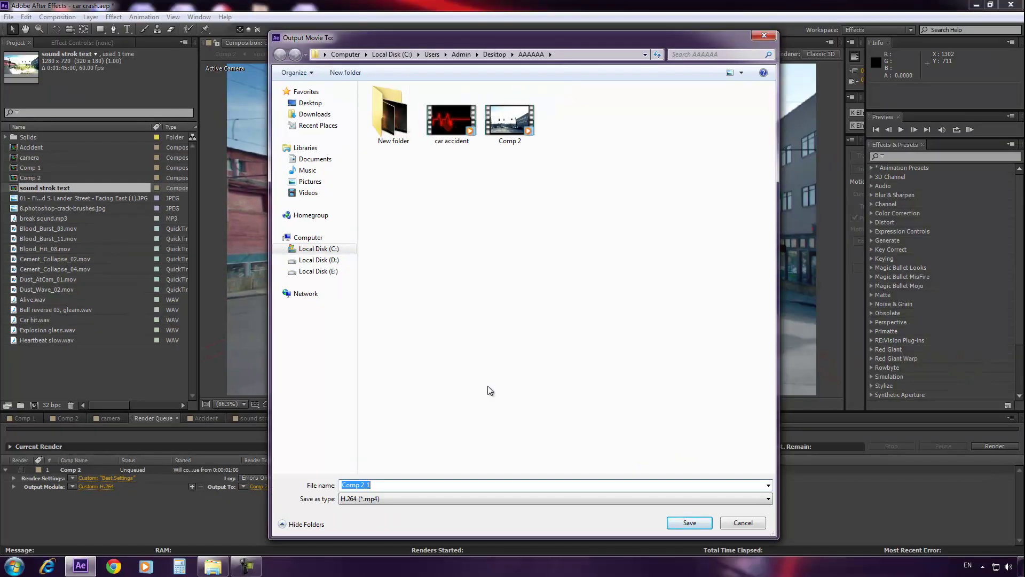
Save Comp 2's H.264 output as 'car ac2' in the AAAAAA folder
type("car ac2")
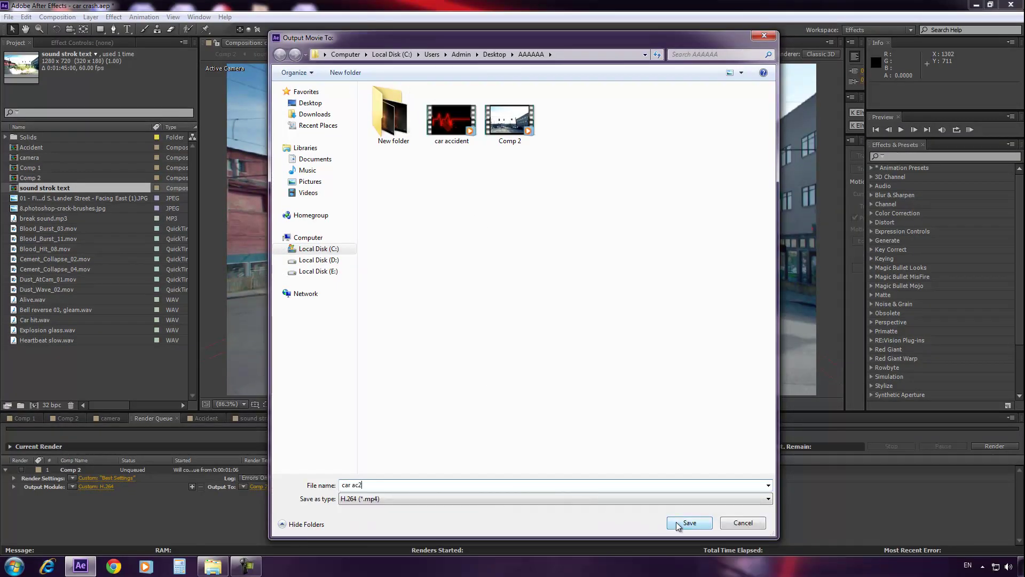
left_click(678, 523)
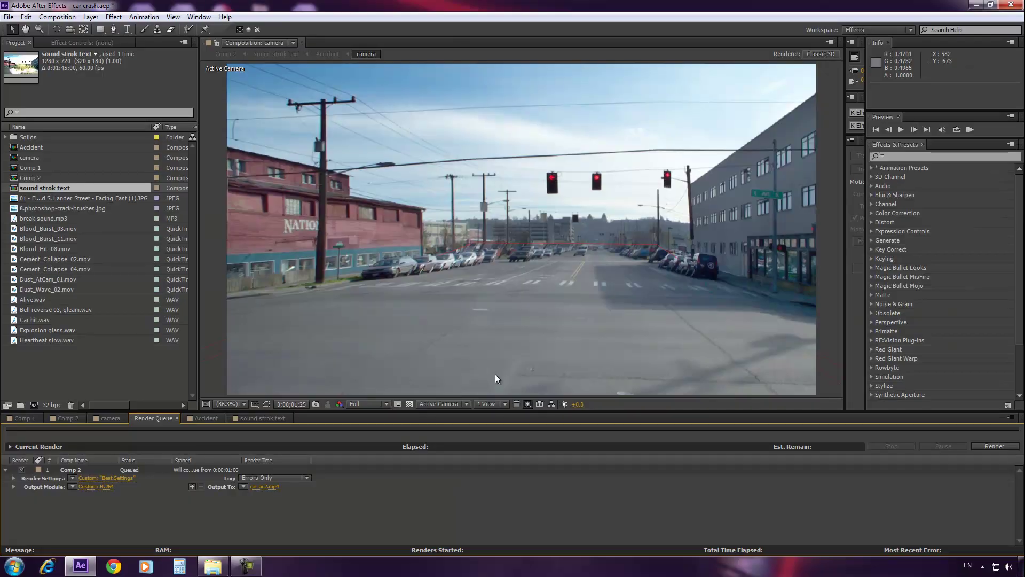
Render the queued Comp 2 item to car ac2.mp4
left_click(992, 446)
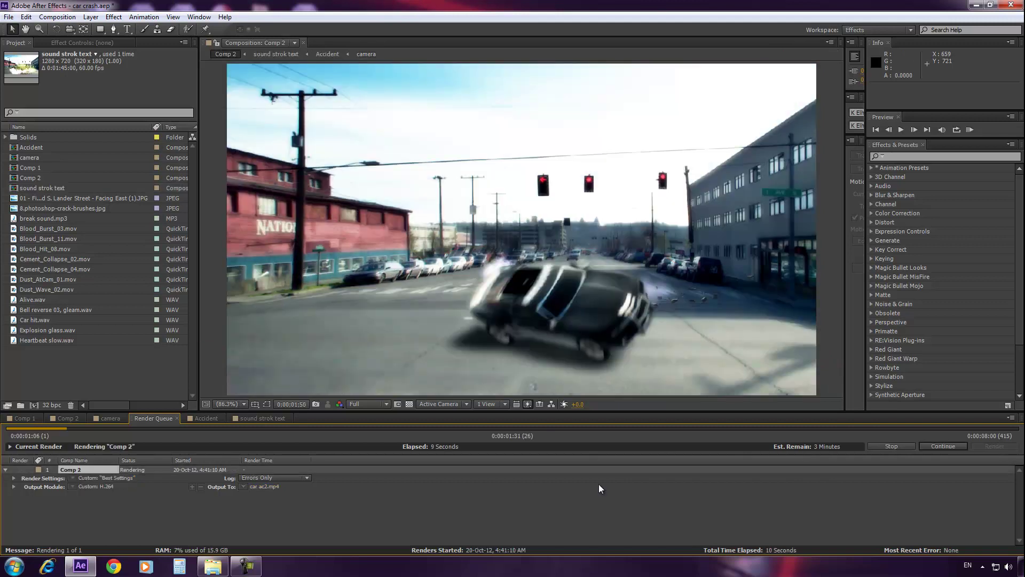